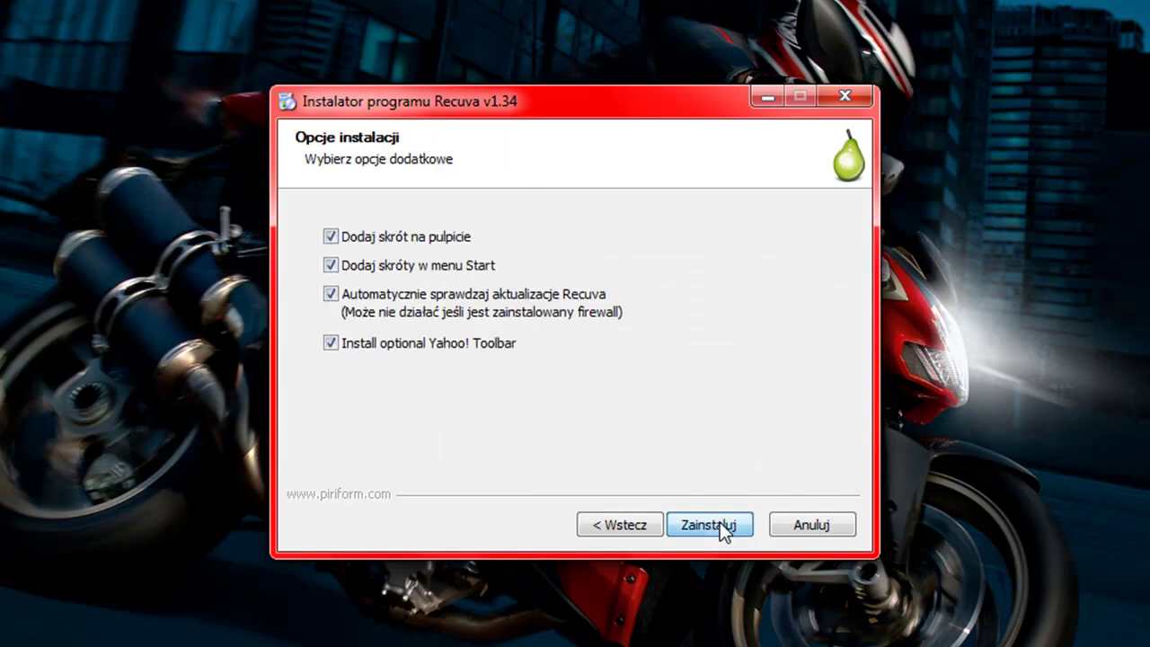
Install Recuva v1.34 with all the optional settings enabled, then finish the setup and launch the program
{"action": "left_click", "coordinate": [709, 524]}
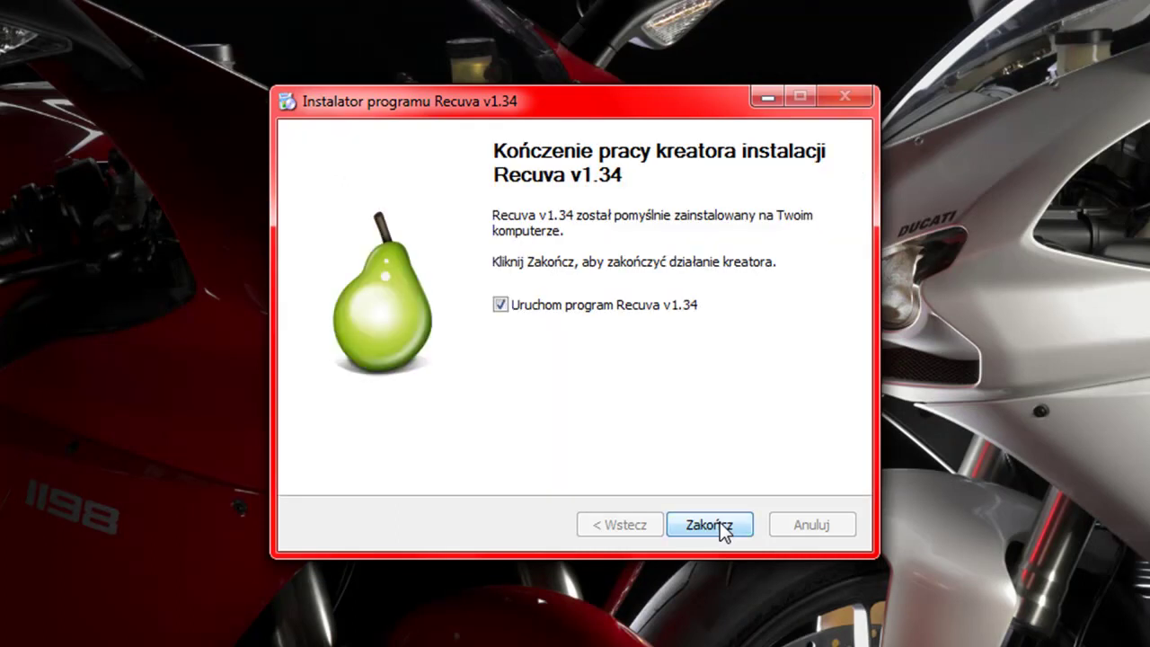
{"action": "left_click", "coordinate": [720, 524]}
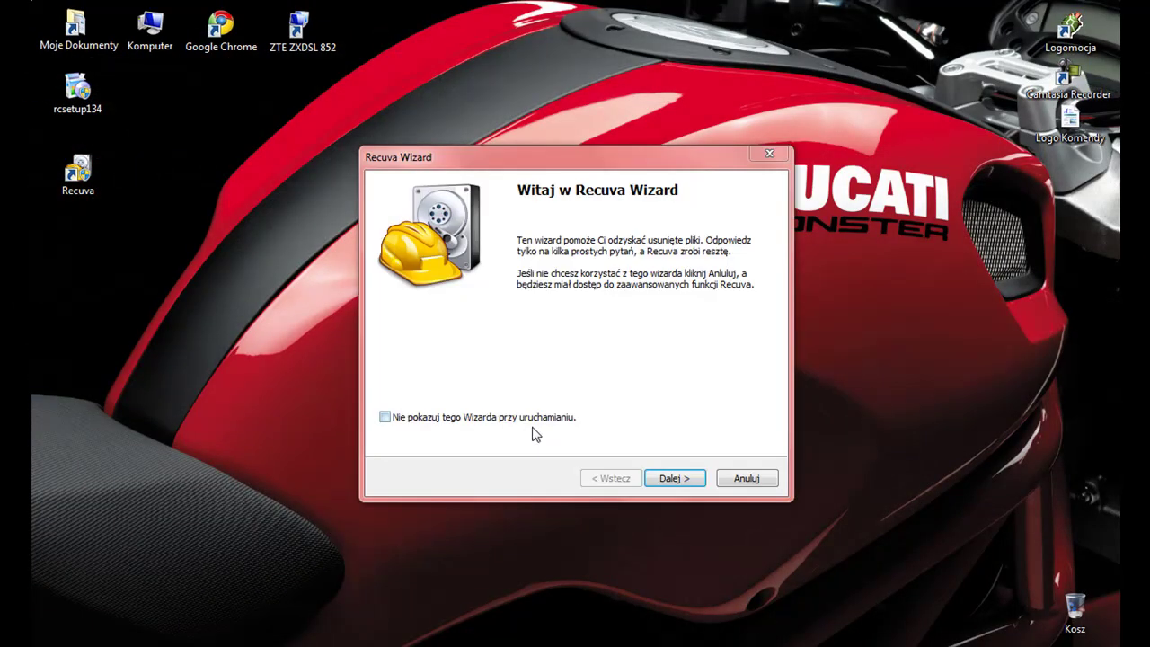
Turn off the Recuva Wizard at startup, cancel the wizard and close the program
{"action": "left_click", "coordinate": [533, 420]}
{"action": "left_click", "coordinate": [760, 478]}
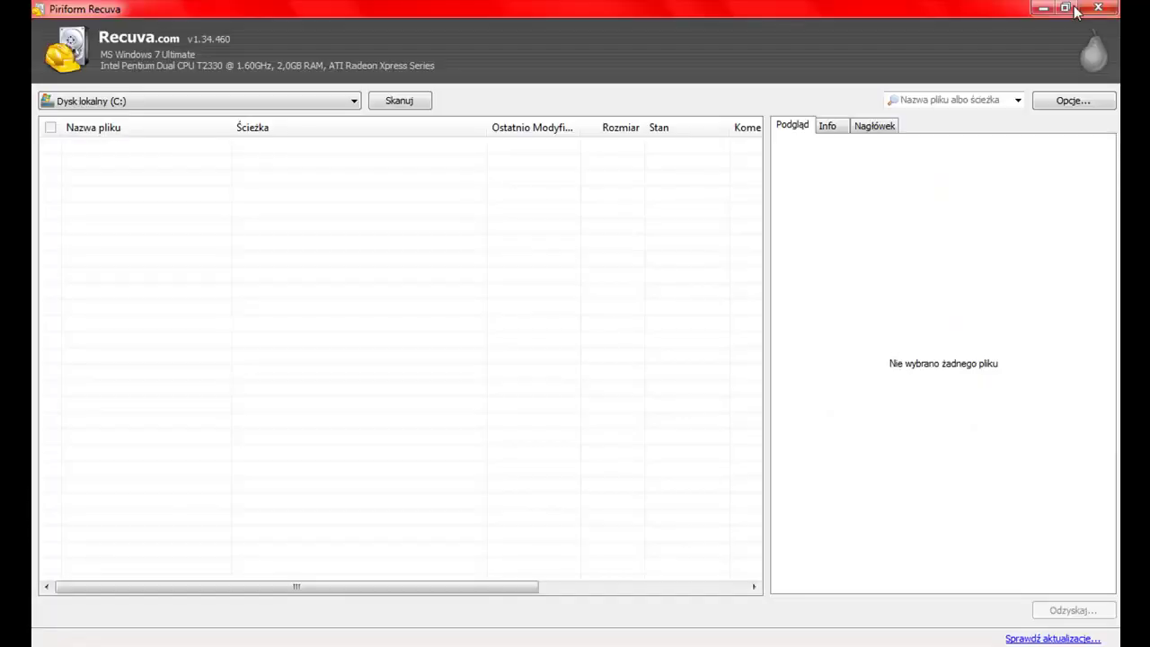
{"action": "left_click", "coordinate": [1098, 8]}
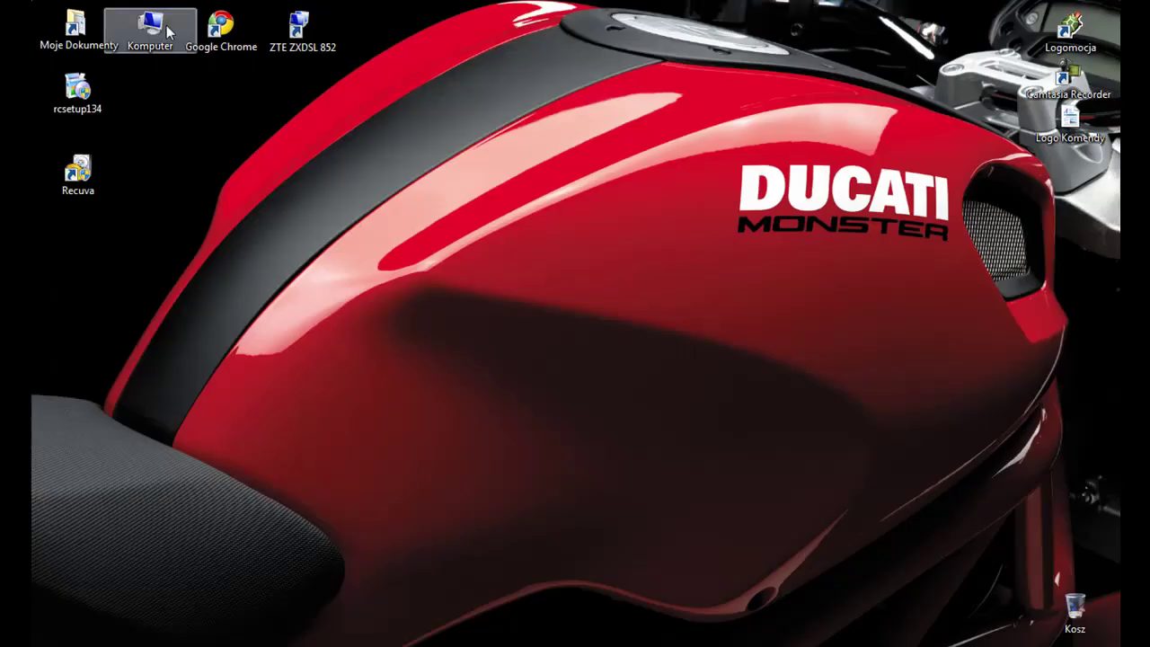
Delete all the Sean Kingston tracks from the removable drive MEGAPI@CHU (G:) and close the Explorer window
{"action": "double_click", "coordinate": [167, 31]}
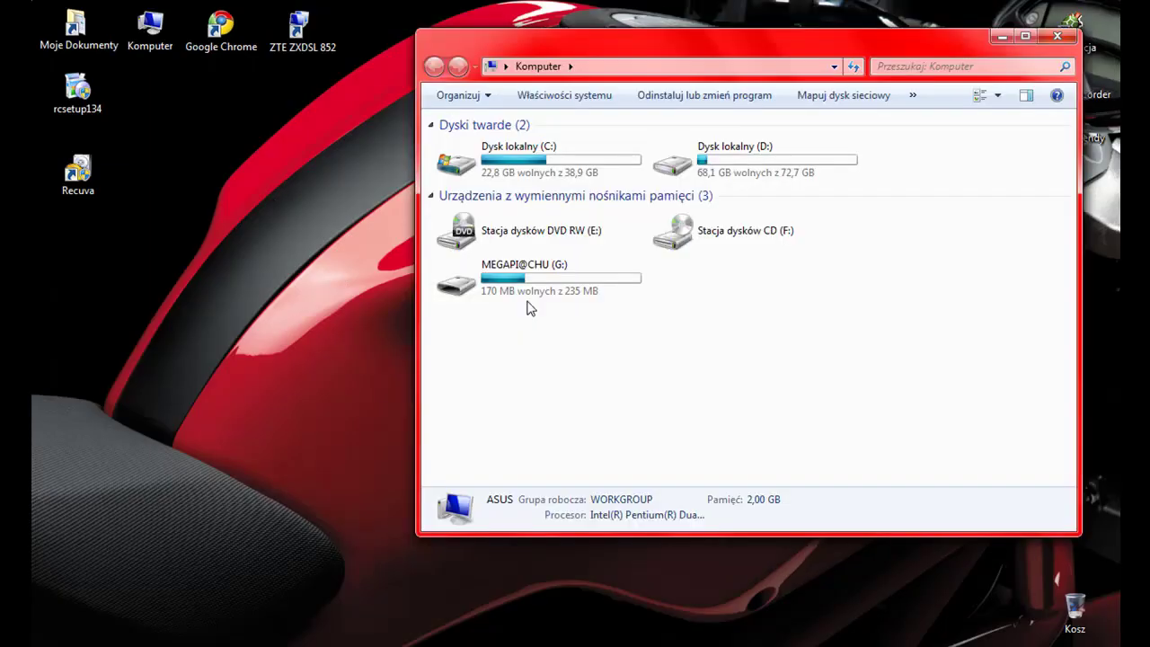
{"action": "double_click", "coordinate": [541, 286]}
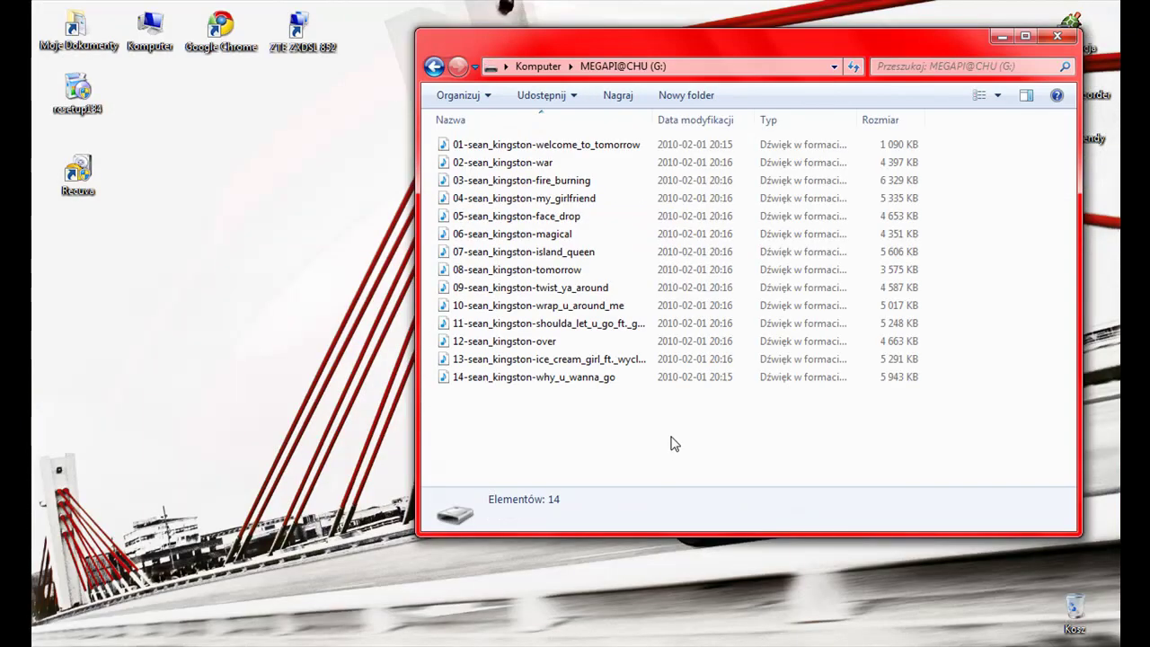
{"action": "left_click_drag", "start_coordinate": [675, 444], "coordinate": [501, 141]}
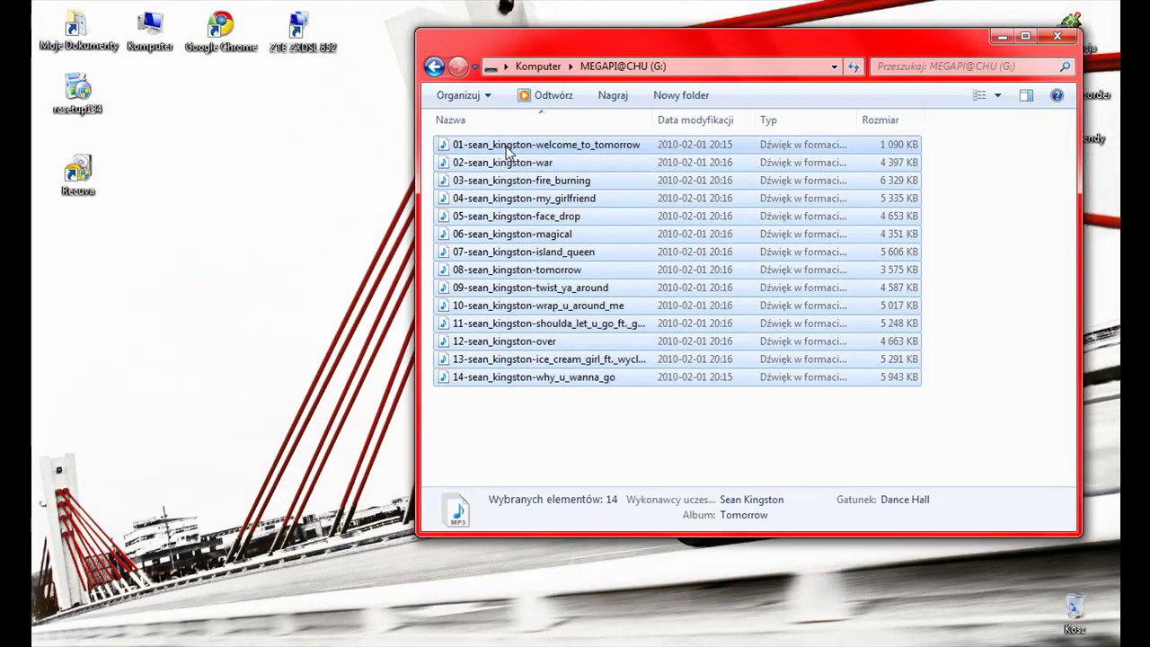
{"action": "right_click", "coordinate": [504, 145]}
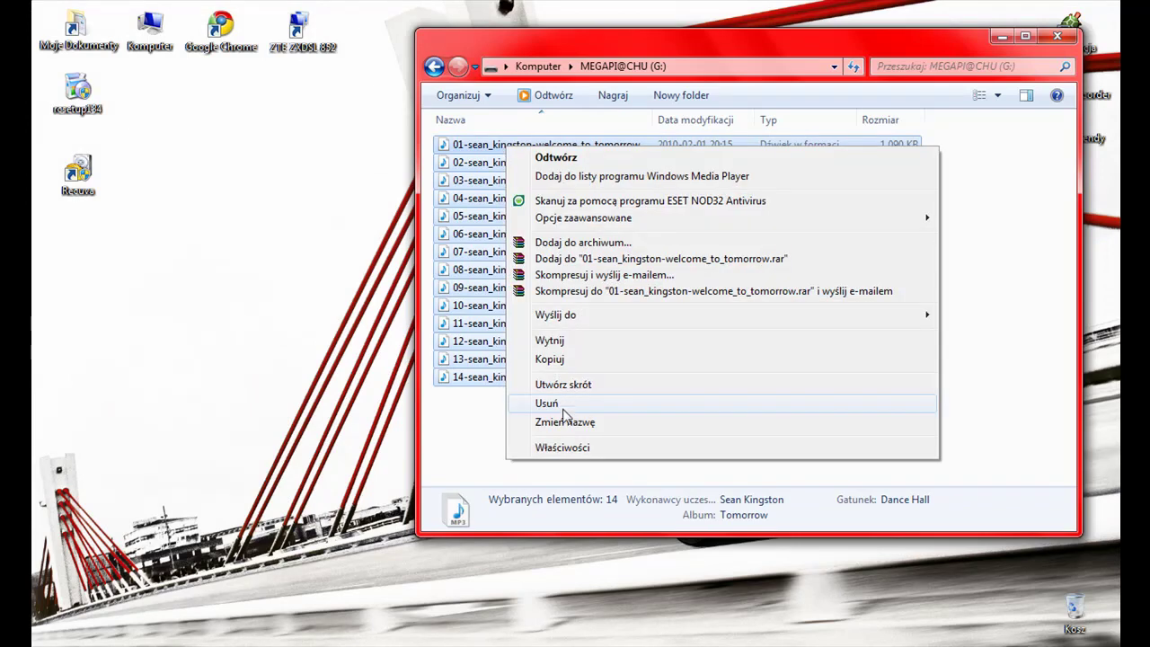
{"action": "left_click", "coordinate": [565, 404]}
{"action": "left_click", "coordinate": [657, 347]}
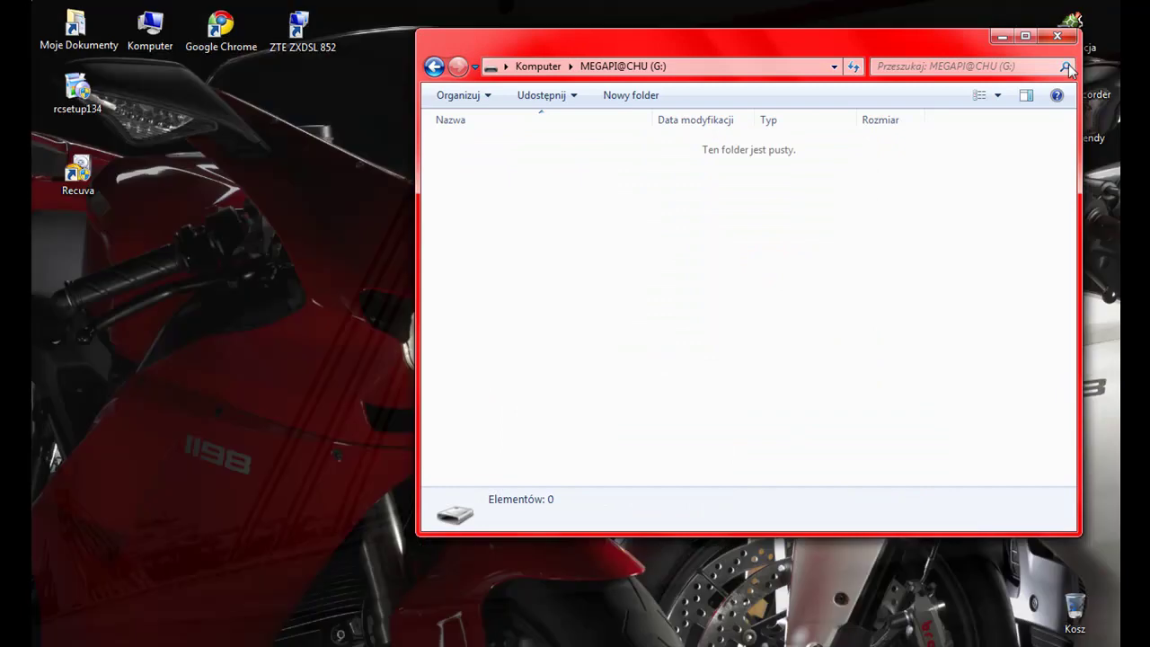
{"action": "left_click", "coordinate": [1062, 39]}
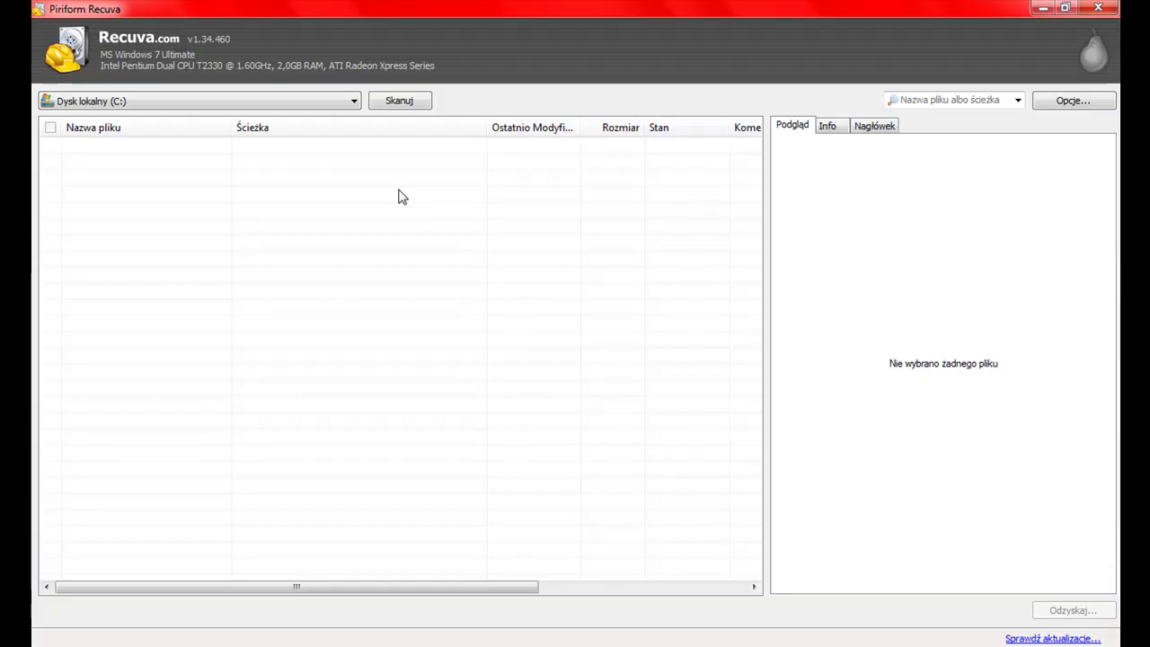
Scan the drive MEGAPI@CHU (G:) for deleted files in Recuva
{"action": "left_click", "coordinate": [351, 100]}
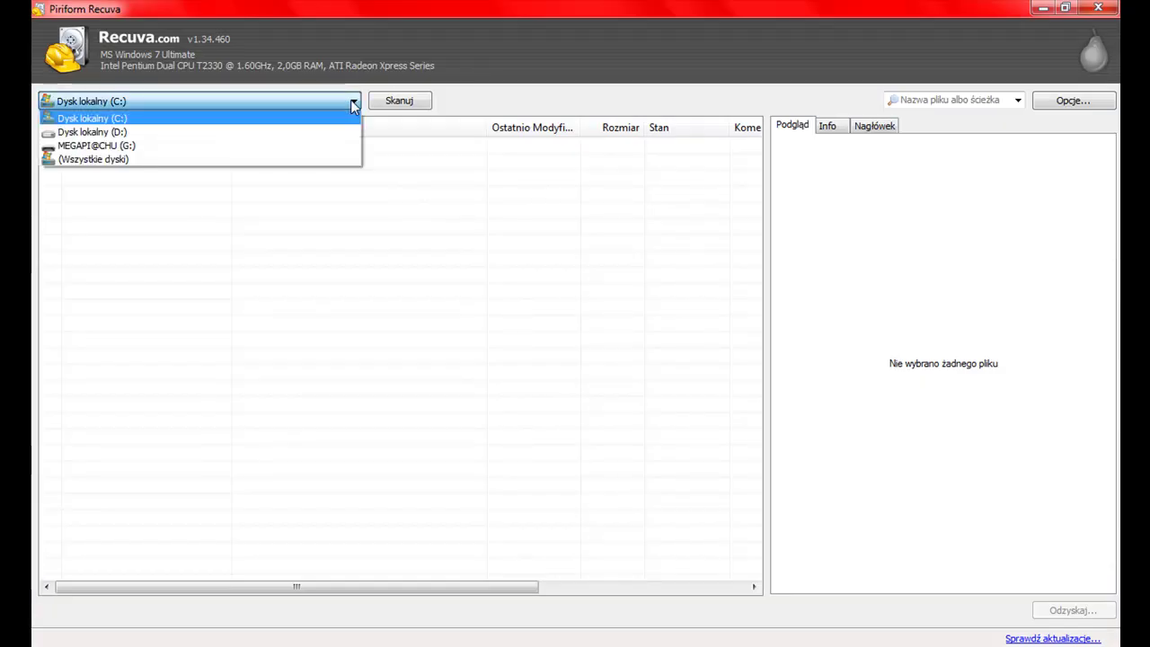
{"action": "left_click", "coordinate": [321, 145]}
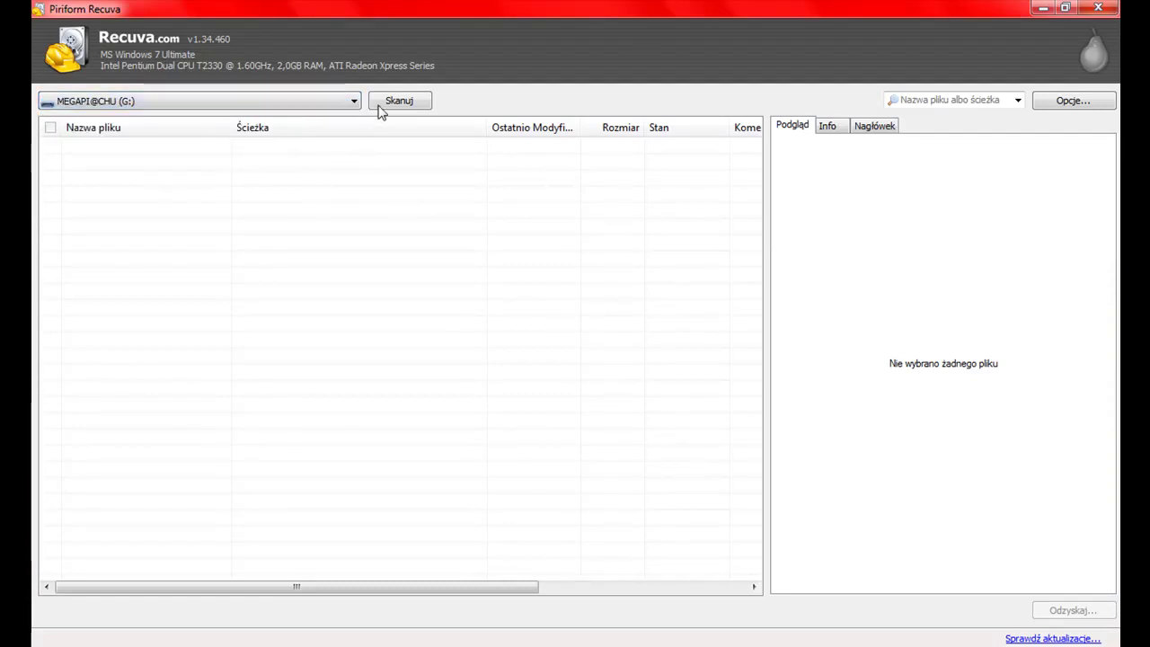
{"action": "left_click", "coordinate": [389, 101]}
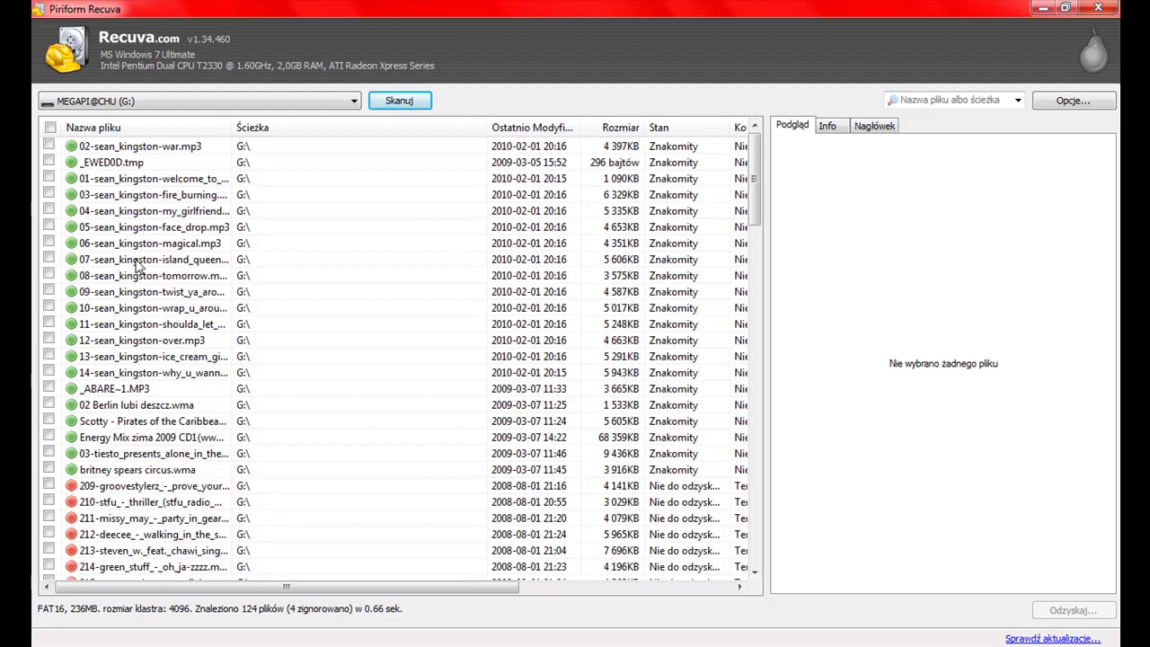
Mark the Sean Kingston tracks 01 and 03 through 14 in the scan results for recovery
{"action": "left_click", "coordinate": [50, 194]}
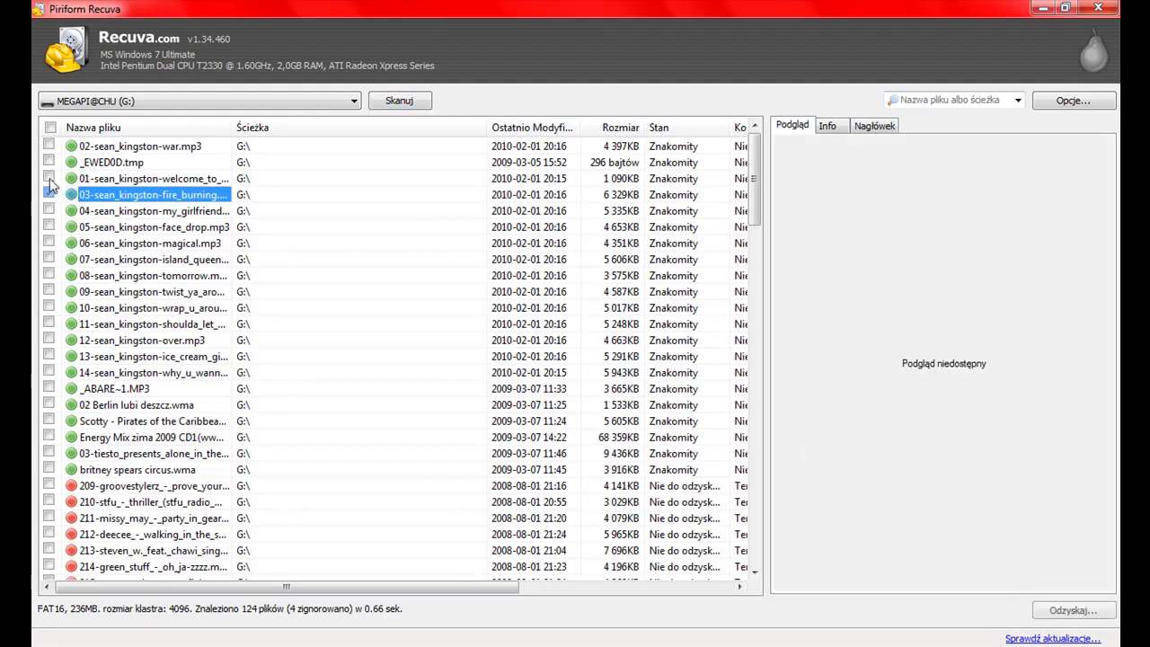
{"action": "left_click", "coordinate": [50, 178]}
{"action": "left_click", "coordinate": [49, 210]}
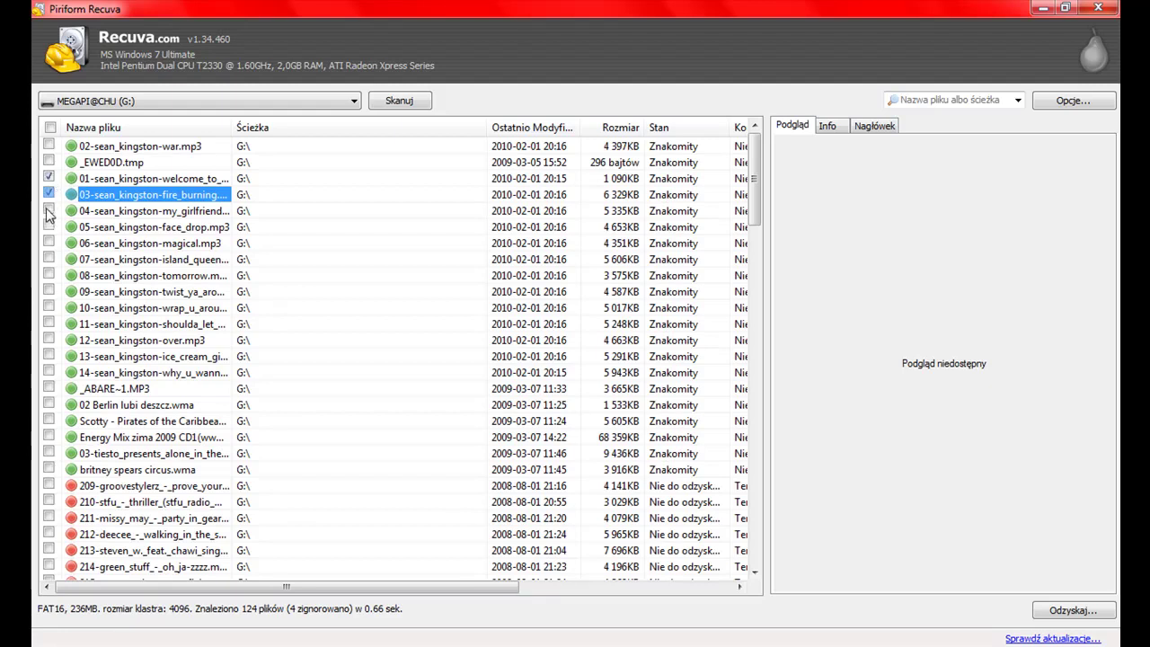
{"action": "left_click", "coordinate": [47, 219]}
{"action": "left_click", "coordinate": [49, 227]}
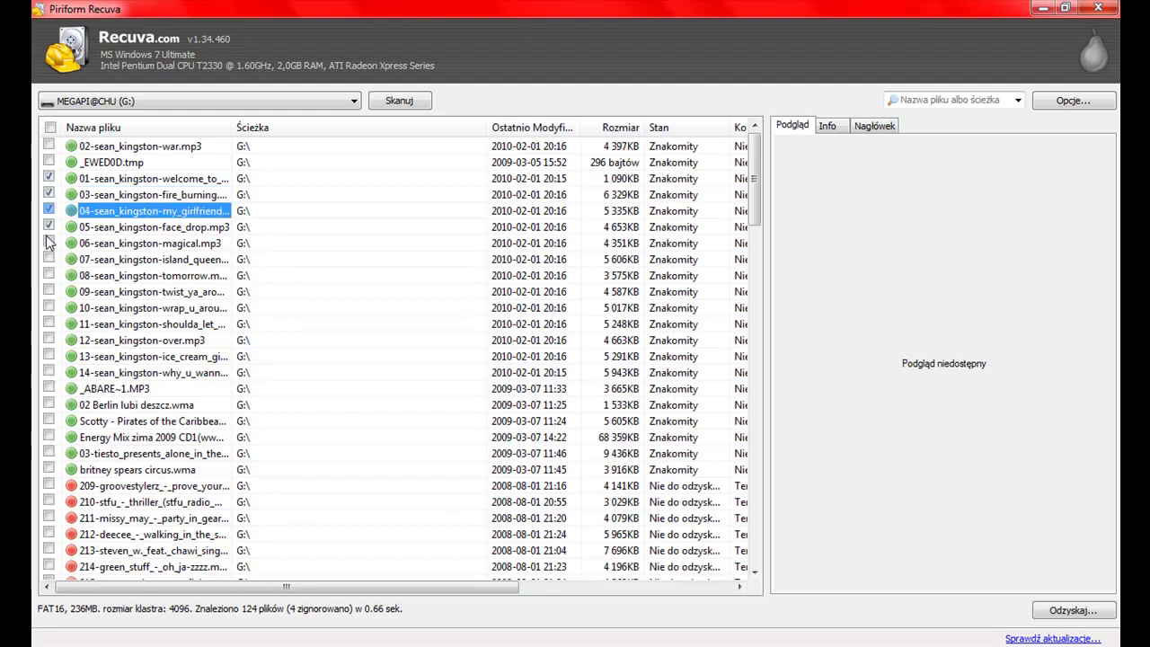
{"action": "left_click", "coordinate": [49, 243]}
{"action": "left_click", "coordinate": [49, 259]}
{"action": "left_click", "coordinate": [49, 275]}
{"action": "left_click", "coordinate": [50, 291]}
{"action": "left_click", "coordinate": [49, 307]}
{"action": "left_click", "coordinate": [50, 324]}
{"action": "left_click", "coordinate": [49, 339]}
{"action": "left_click", "coordinate": [49, 356]}
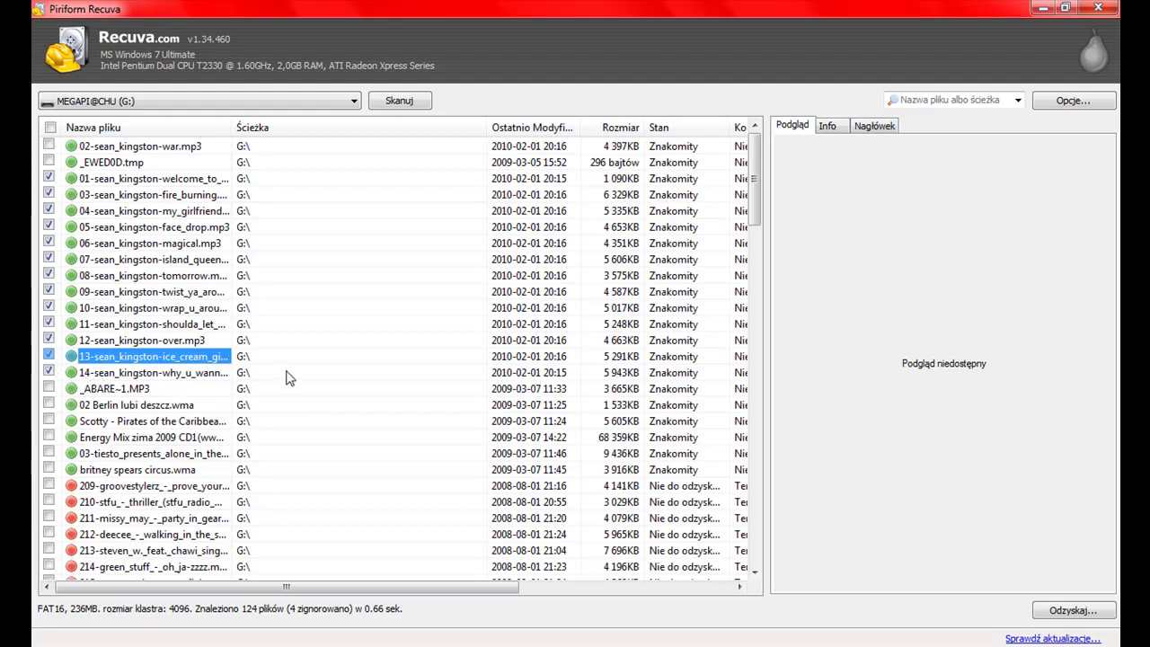
Recover the marked files into a new desktop folder named Odzyskane
{"action": "left_click", "coordinate": [1087, 611]}
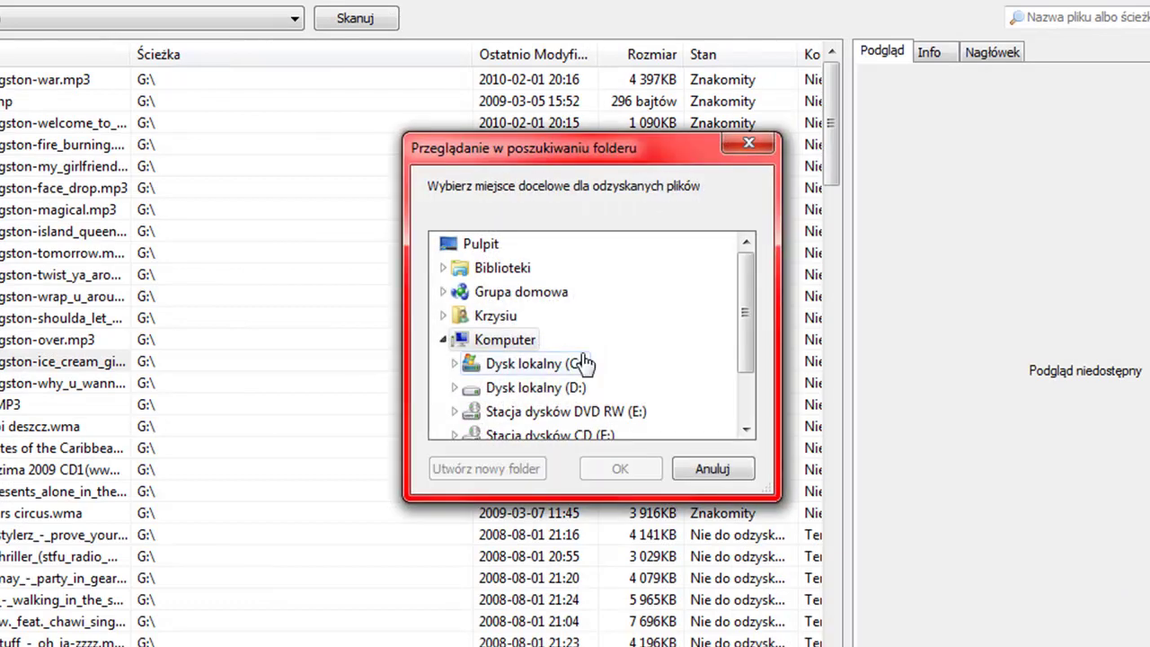
{"action": "left_click", "coordinate": [488, 248]}
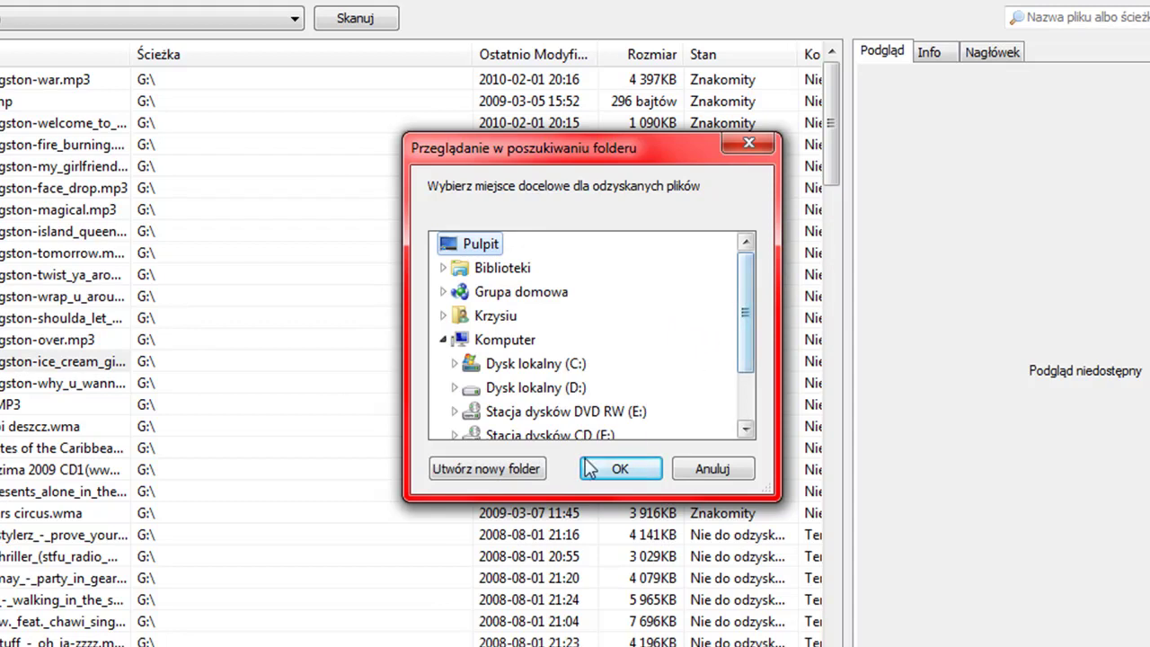
{"action": "left_click_drag", "start_coordinate": [743, 335], "coordinate": [743, 348]}
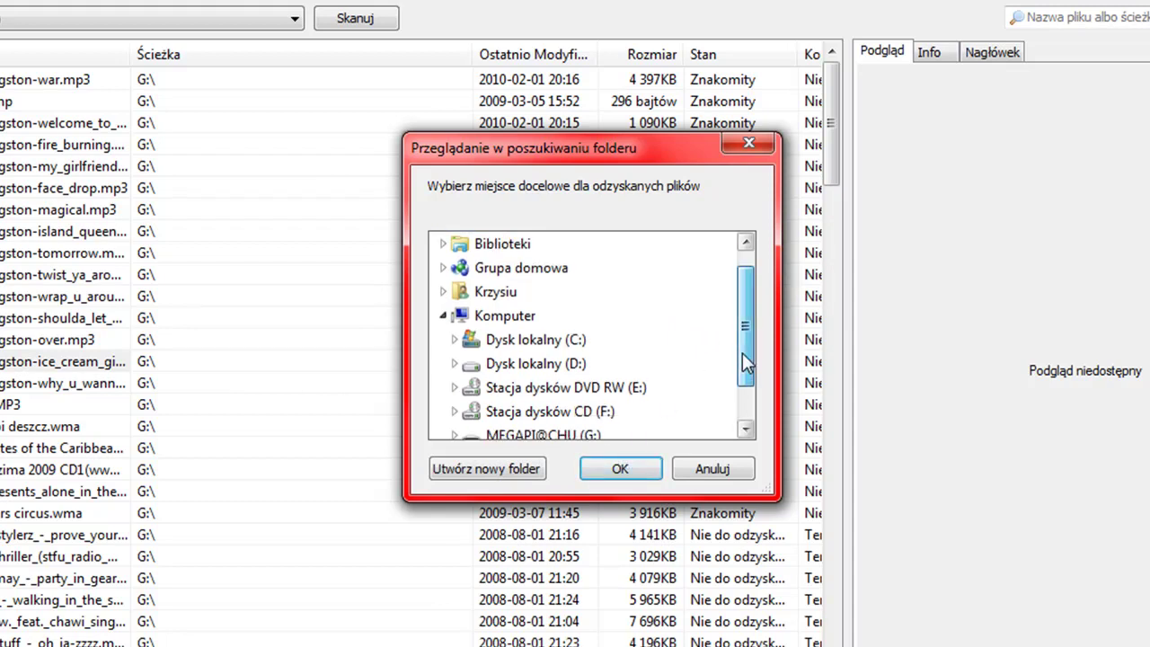
{"action": "left_click", "coordinate": [474, 469]}
{"action": "key", "text": "BackSpace"}
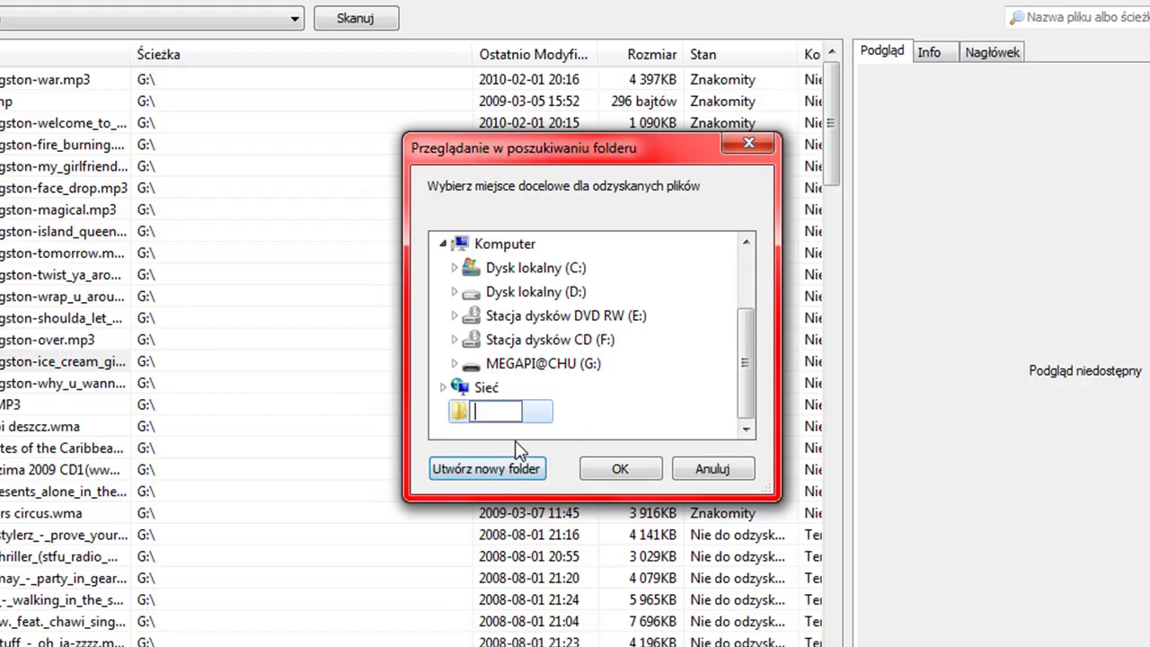
{"action": "type", "text": "Odzyskane"}
{"action": "key", "text": "Return"}
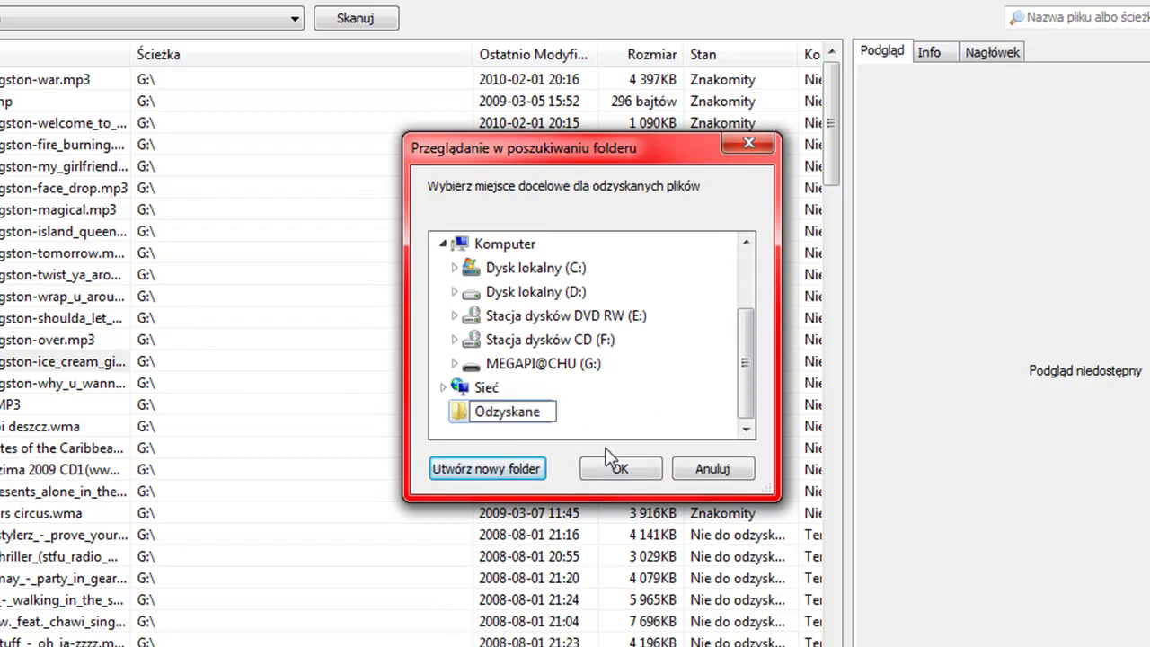
{"action": "left_click", "coordinate": [618, 468]}
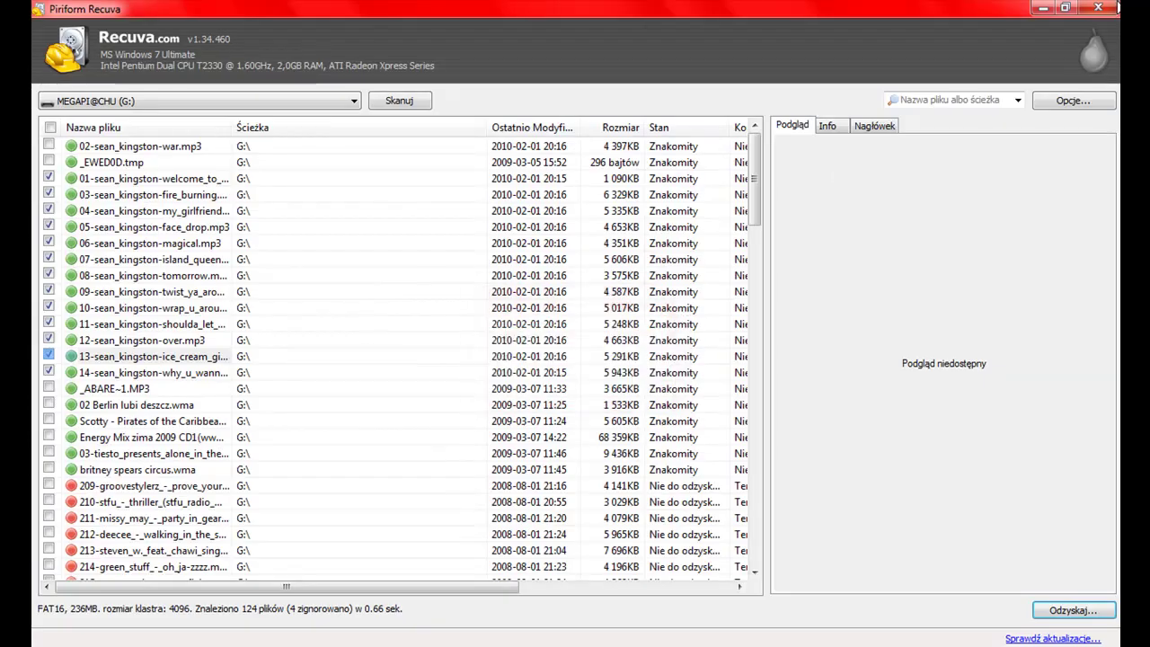
Minimize Recuva and open the Odzyskane folder on the desktop to check the recovered tracks
{"action": "left_click", "coordinate": [1044, 8]}
{"action": "double_click", "coordinate": [77, 249]}
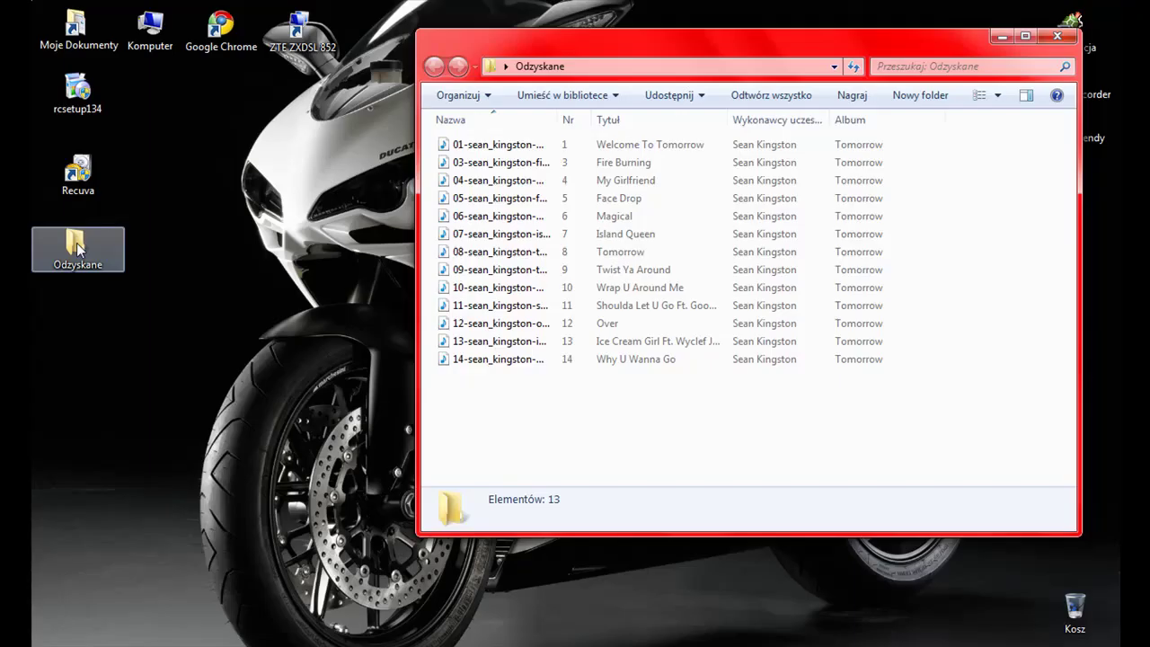